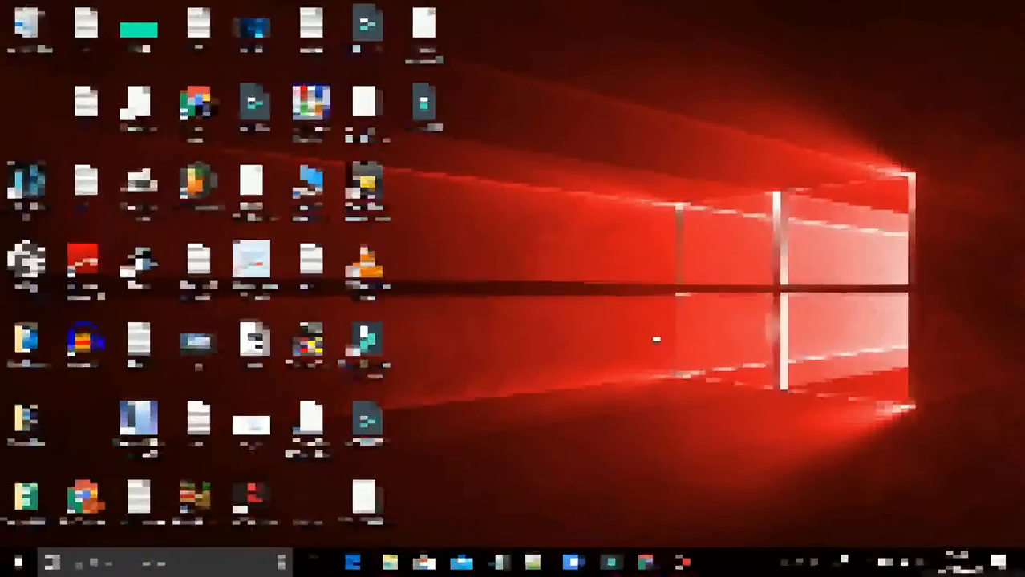
Open the 15_Second_ADB_Installer_v1.4.6 archive from the Downloads folder and run the 15 Second ADB Installer application inside it
click(650, 564)
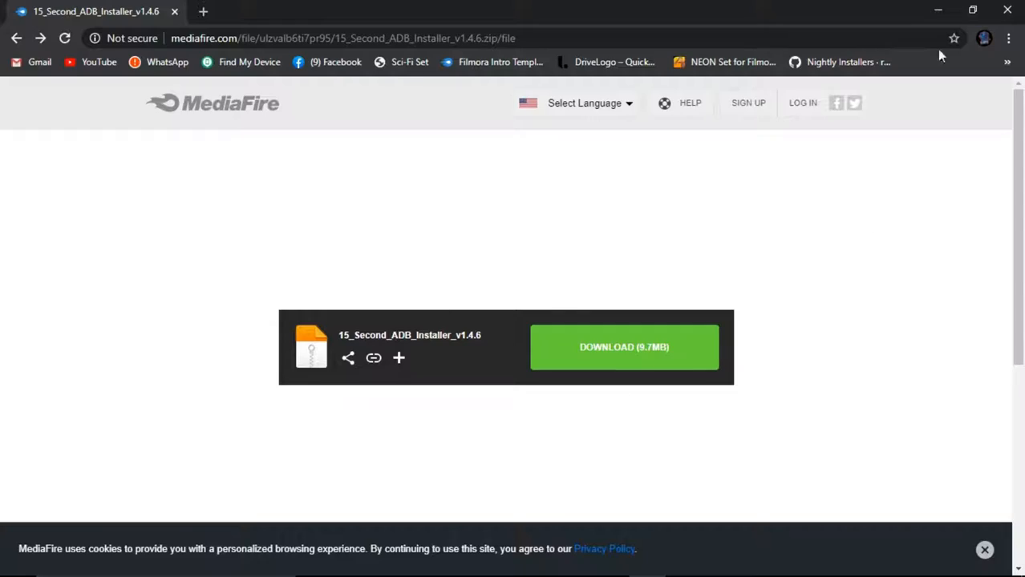
click(937, 10)
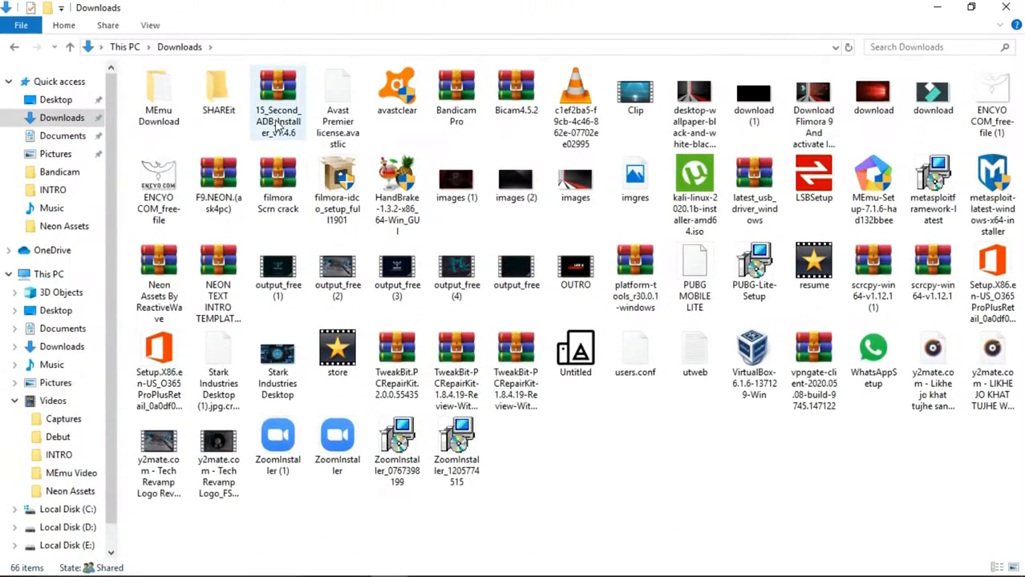
click(279, 126)
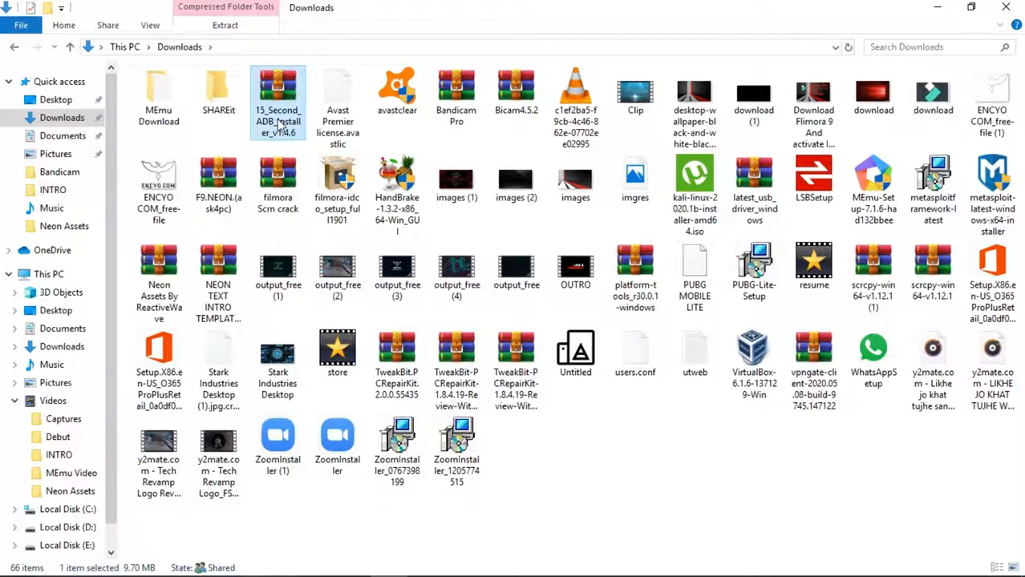
double_click(282, 121)
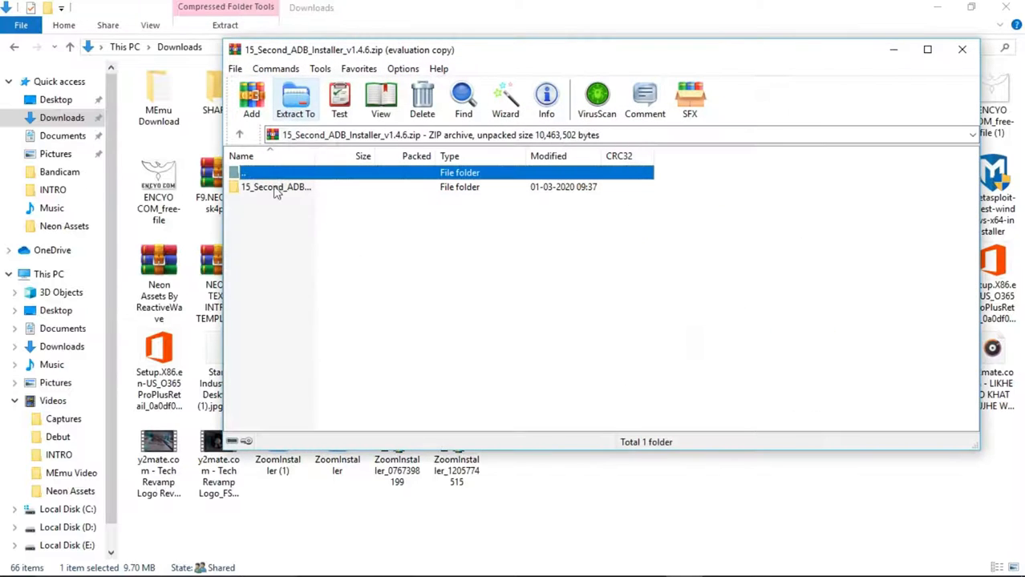
double_click(469, 189)
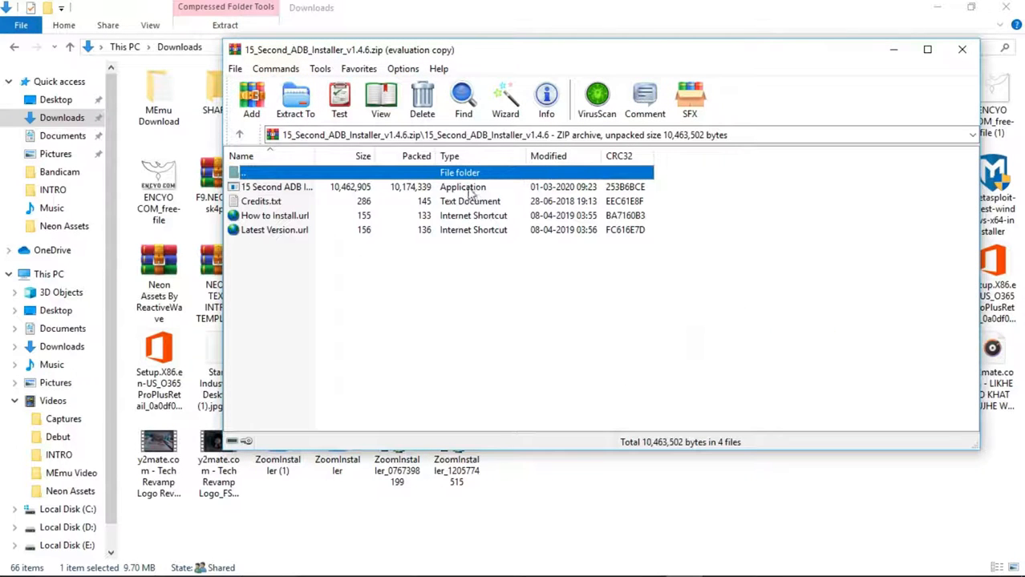
click(538, 189)
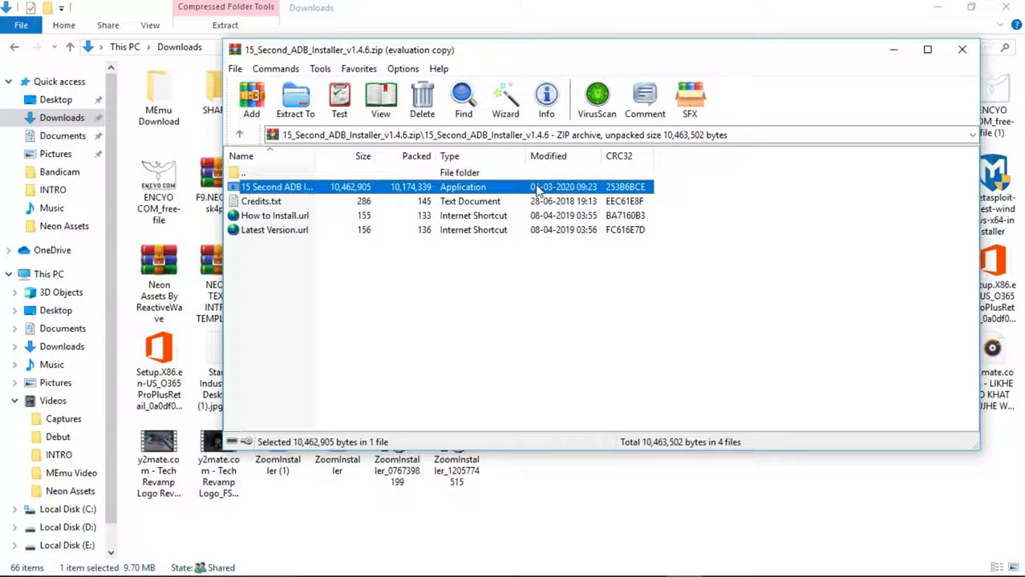
double_click(538, 190)
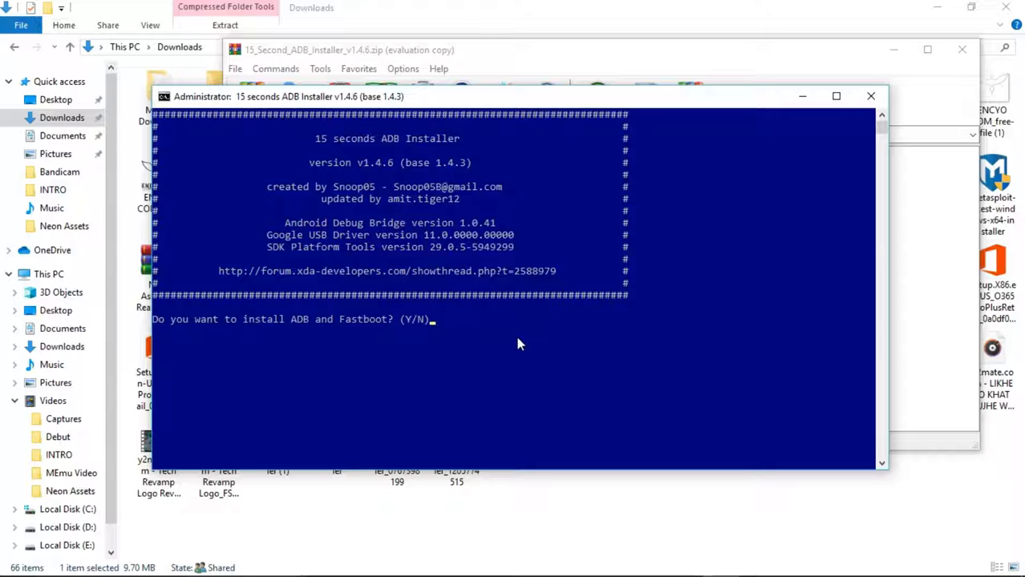
Answer y to installing ADB and Fastboot and y to the system-wide ADB install, and close the installer archive
text(y)
key(Return)
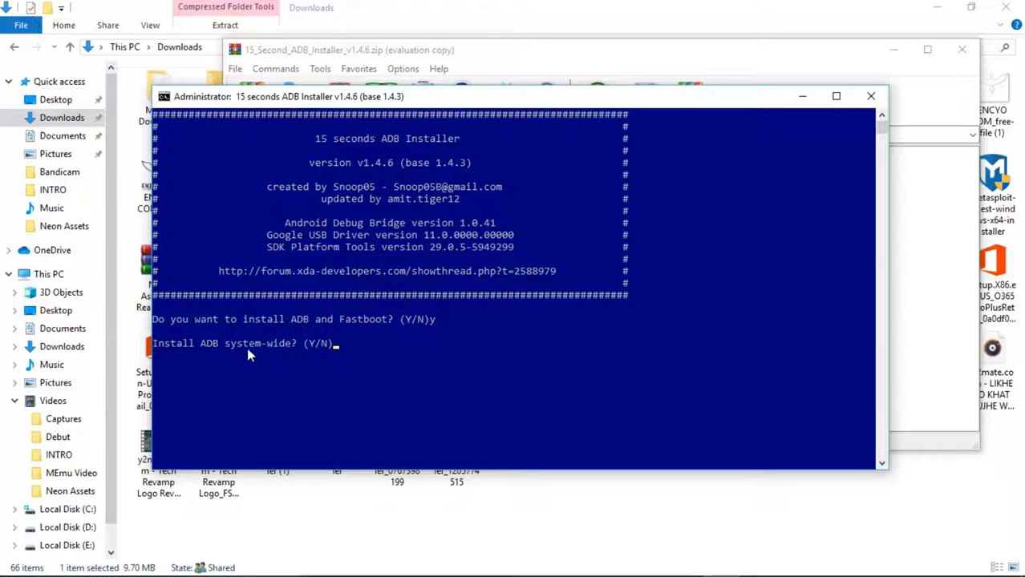
text(y)
key(Return)
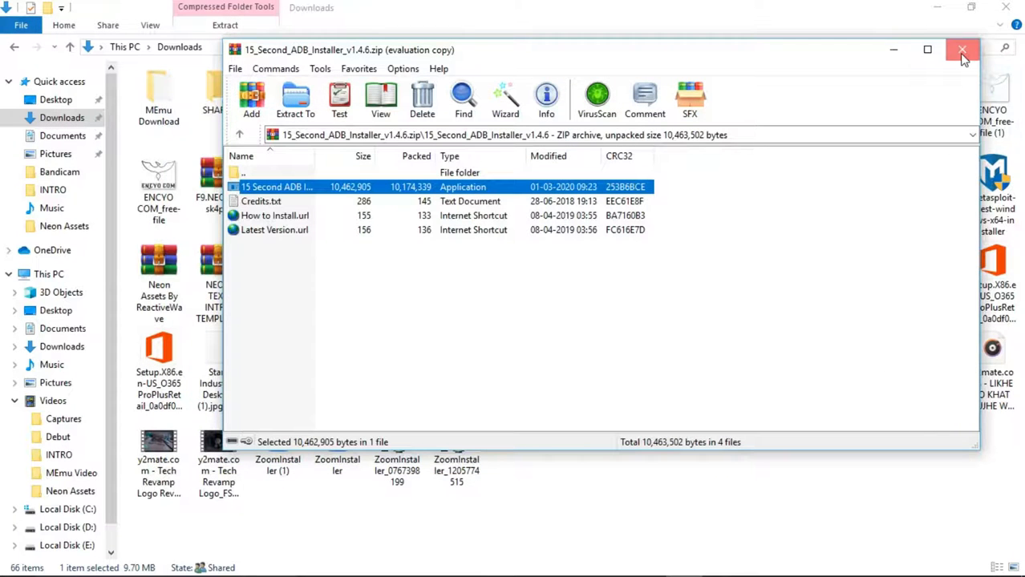
click(961, 49)
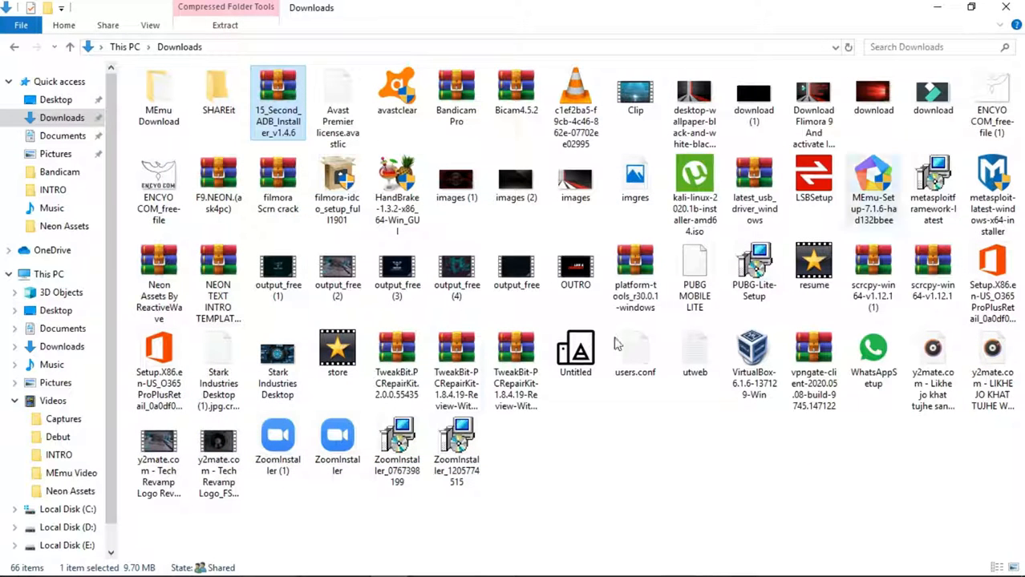
Copy adb, AdbWinApi.dll, AdbWinUsbApi.dll and fastboot from the platform-tools folder on Local Disk (D:)
click(68, 527)
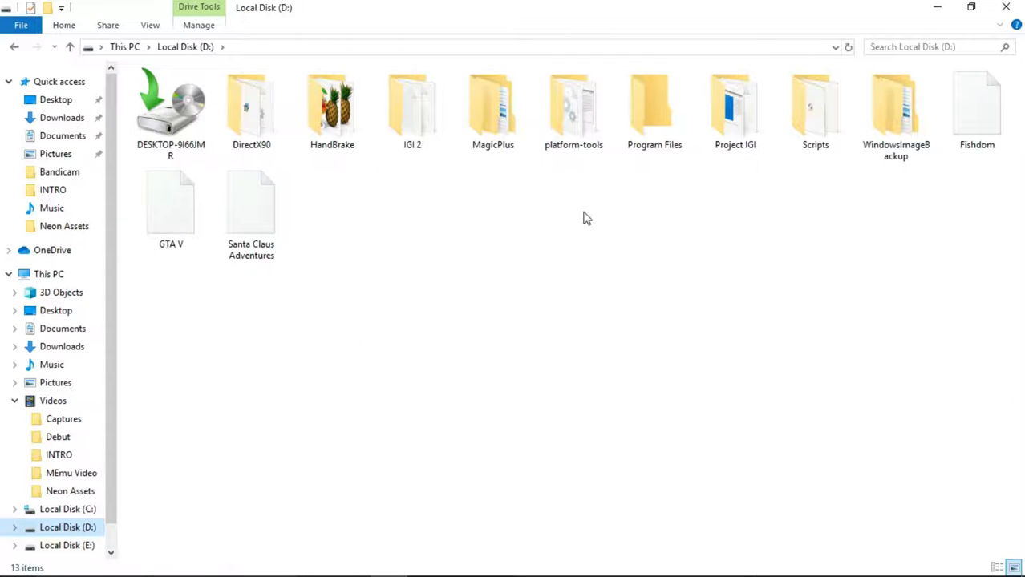
click(591, 132)
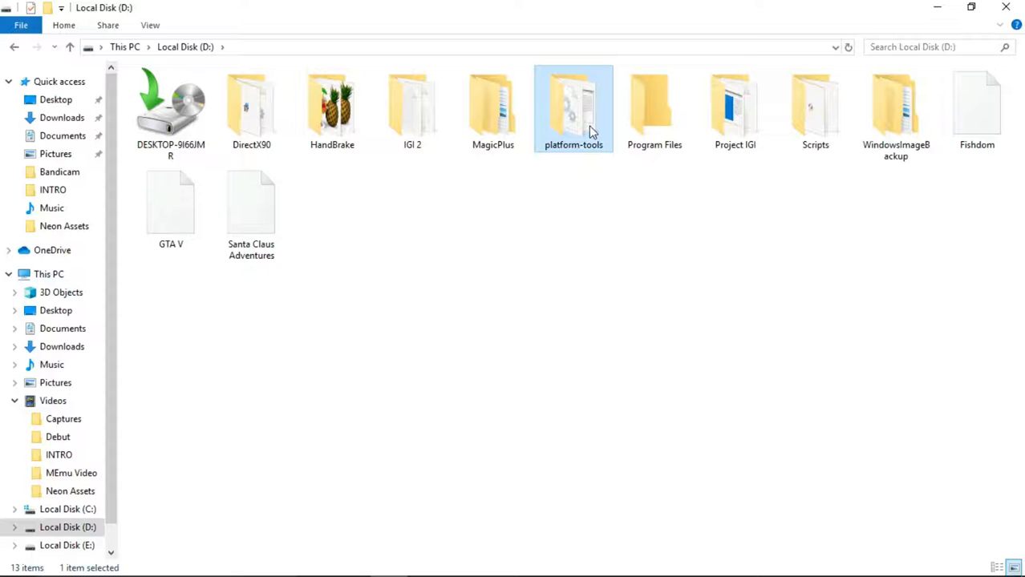
double_click(592, 132)
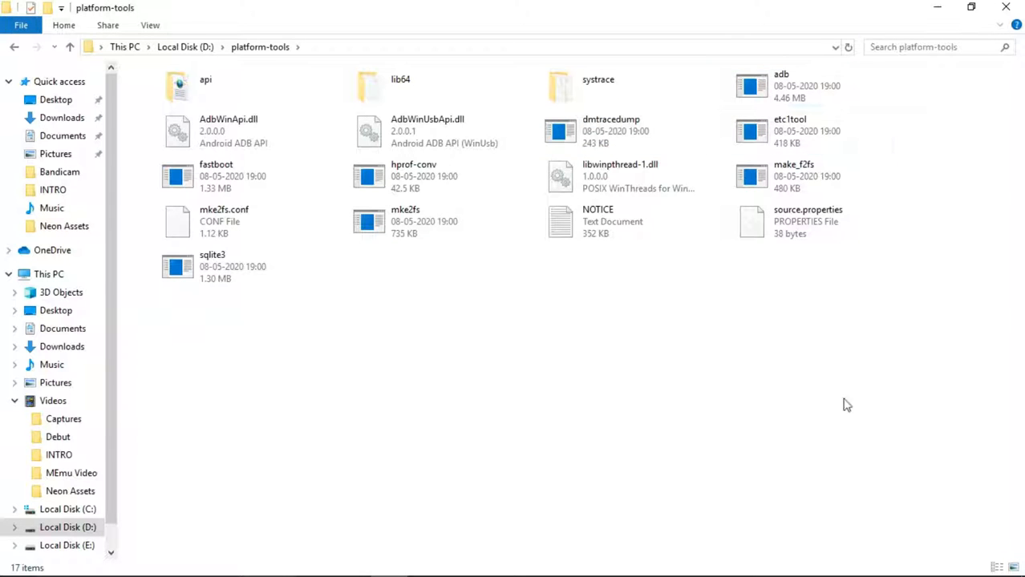
click(852, 94)
ctrl+click(271, 142)
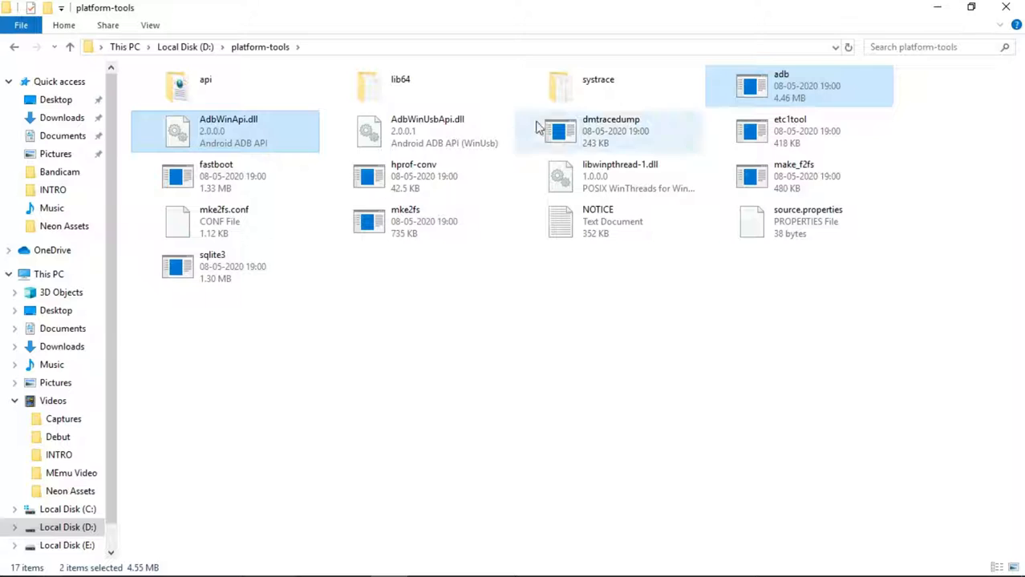
ctrl+click(489, 142)
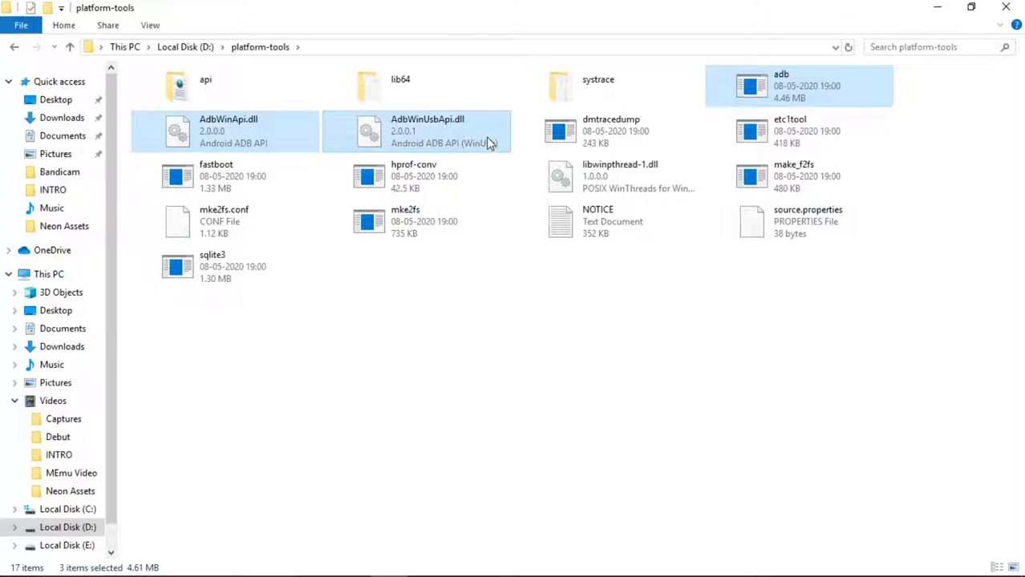
ctrl+click(260, 177)
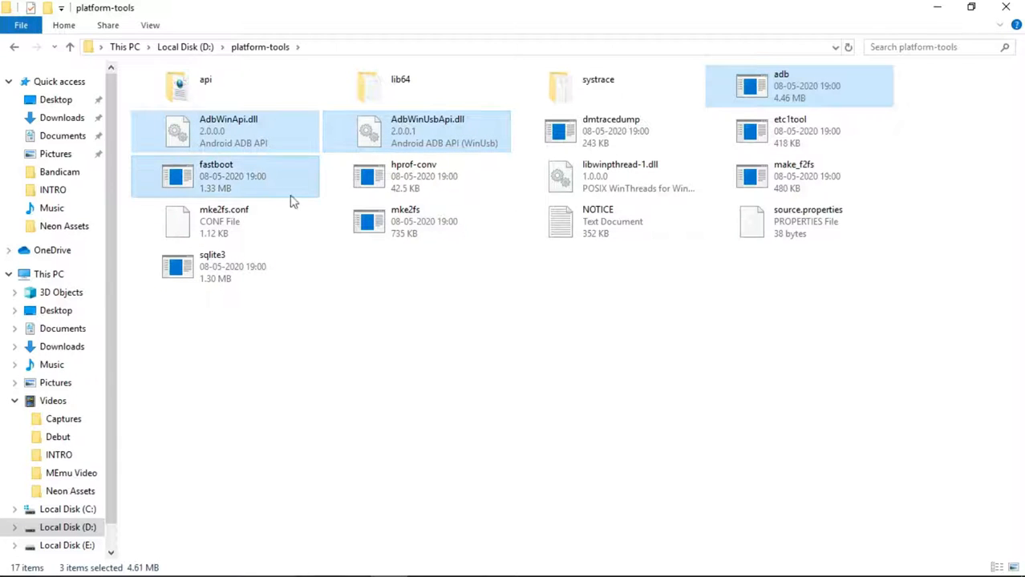
right_click(410, 130)
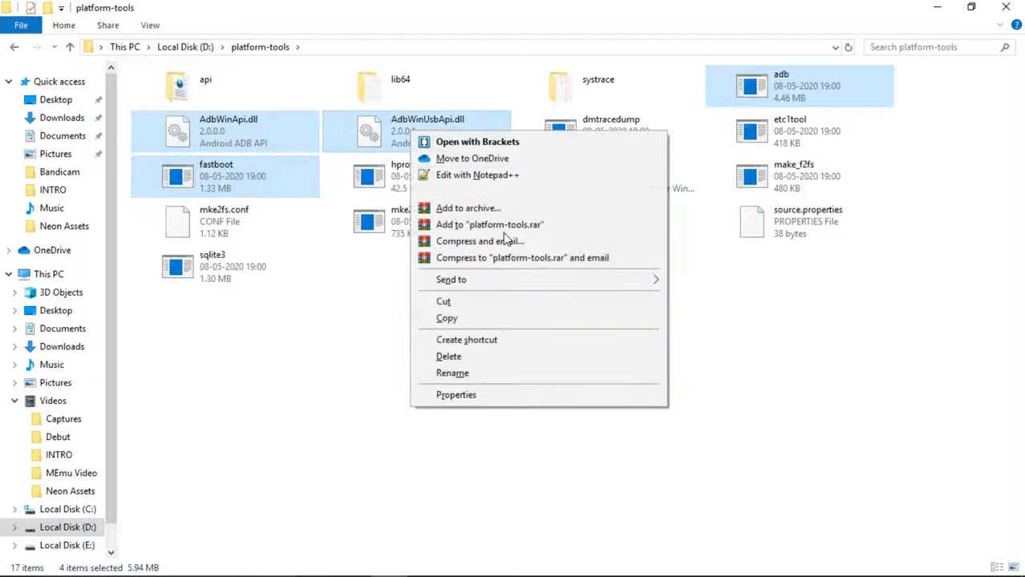
click(487, 318)
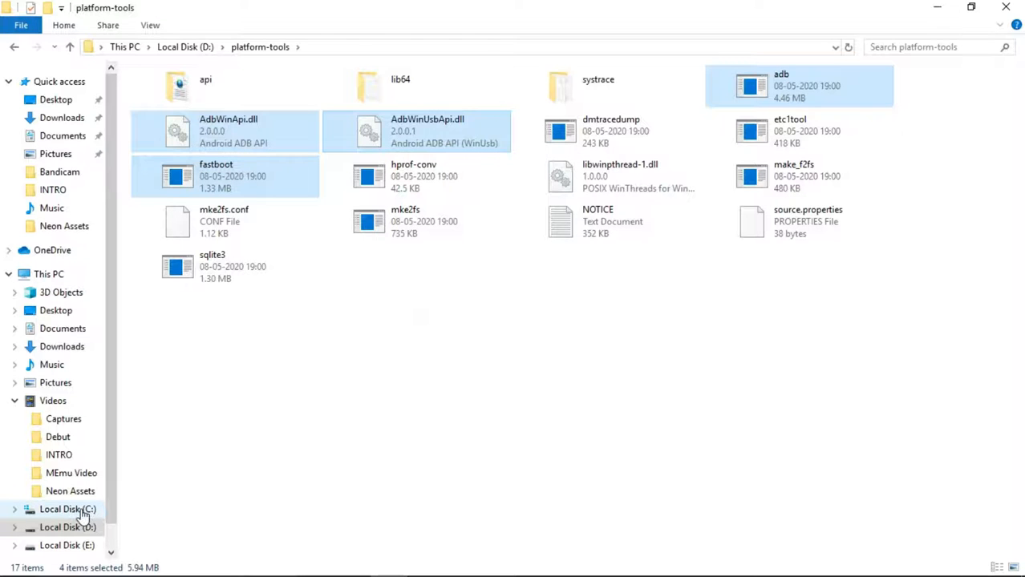
Check the contents of the ADB folder on Local Disk (C:), go back to the drive root and minimize the window
click(85, 514)
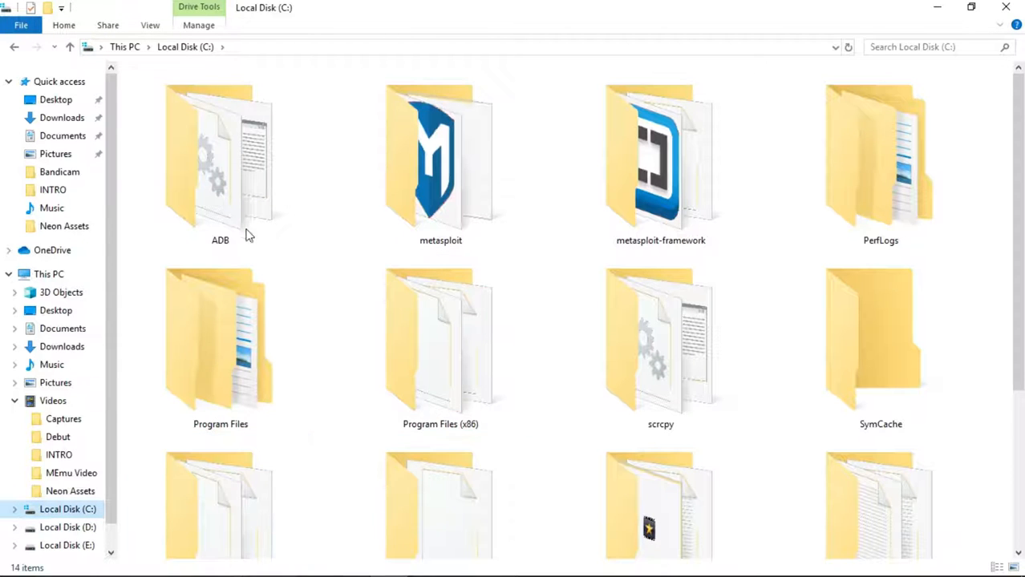
click(286, 207)
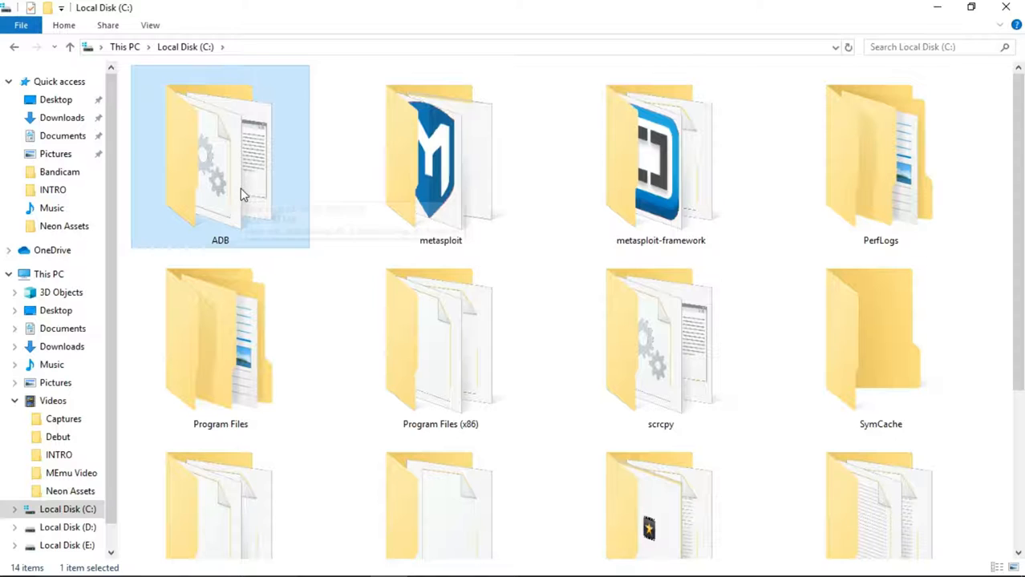
double_click(243, 196)
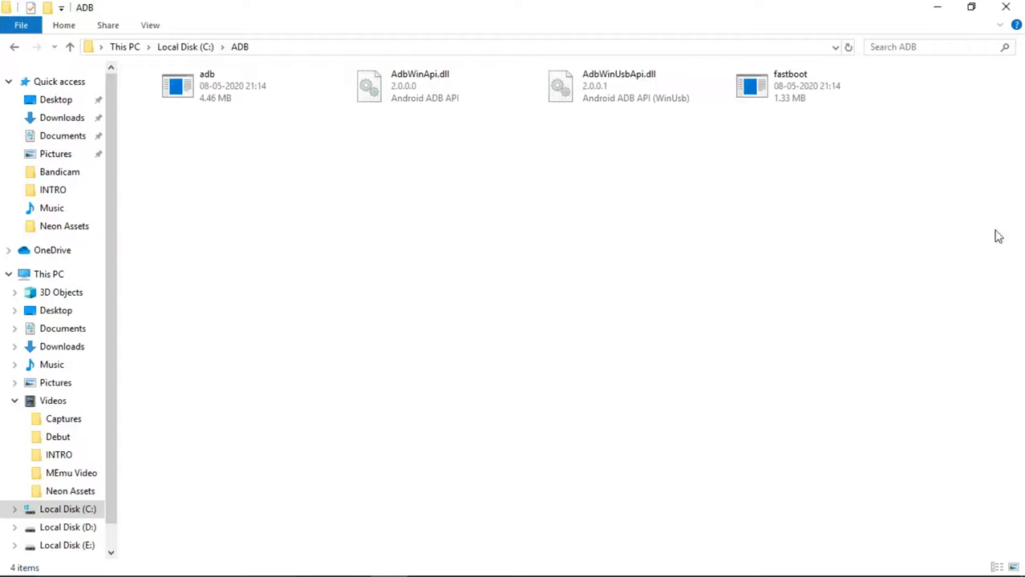
click(14, 48)
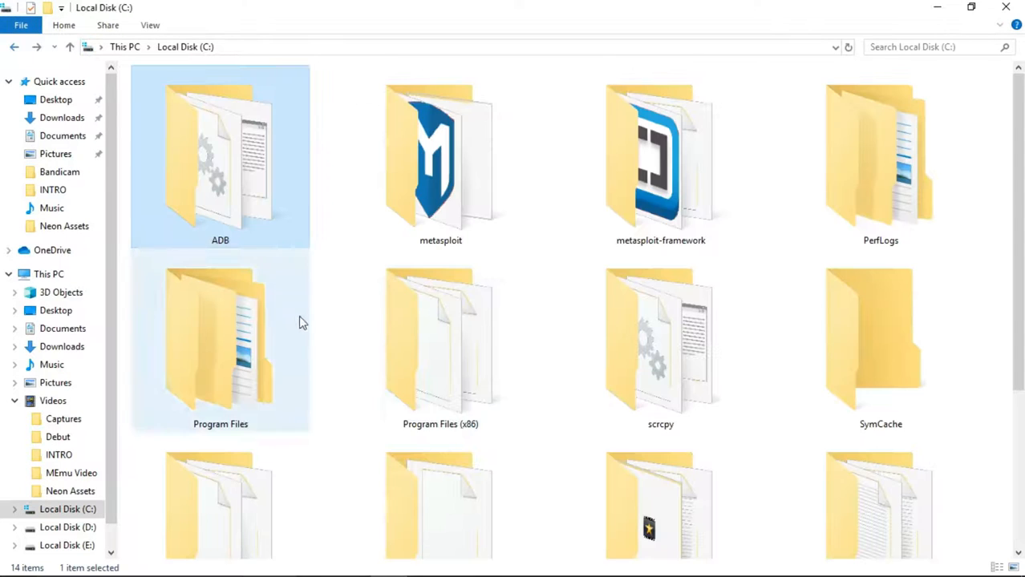
click(937, 6)
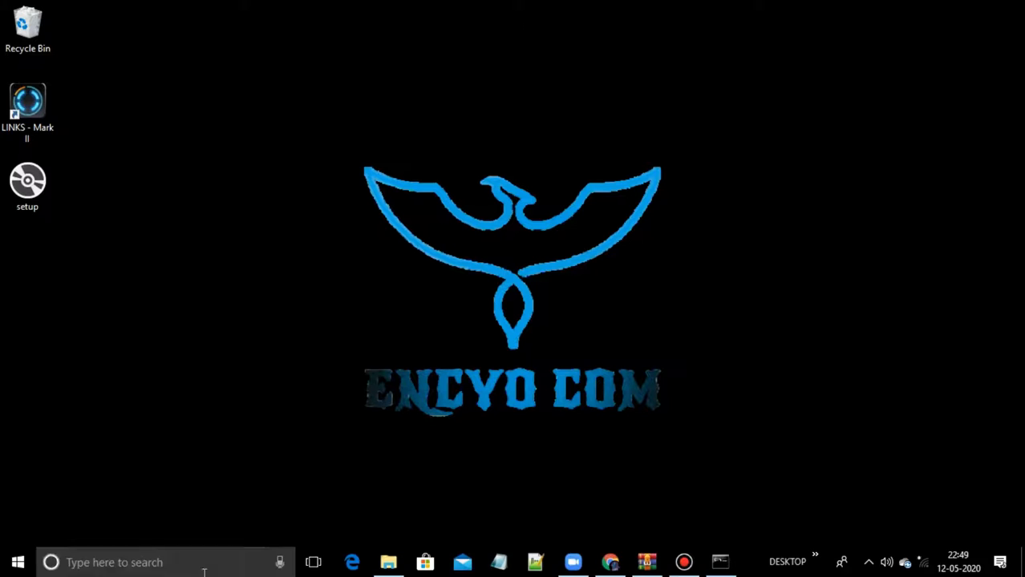
Search Windows for cmd and launch Command Prompt as administrator
click(205, 571)
text(cmd)
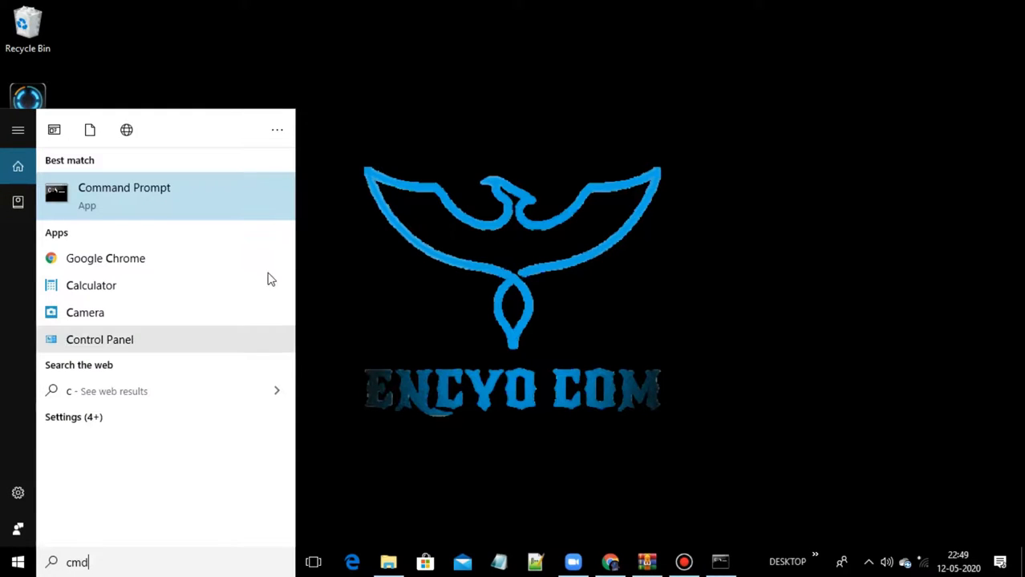
right_click(267, 198)
click(241, 210)
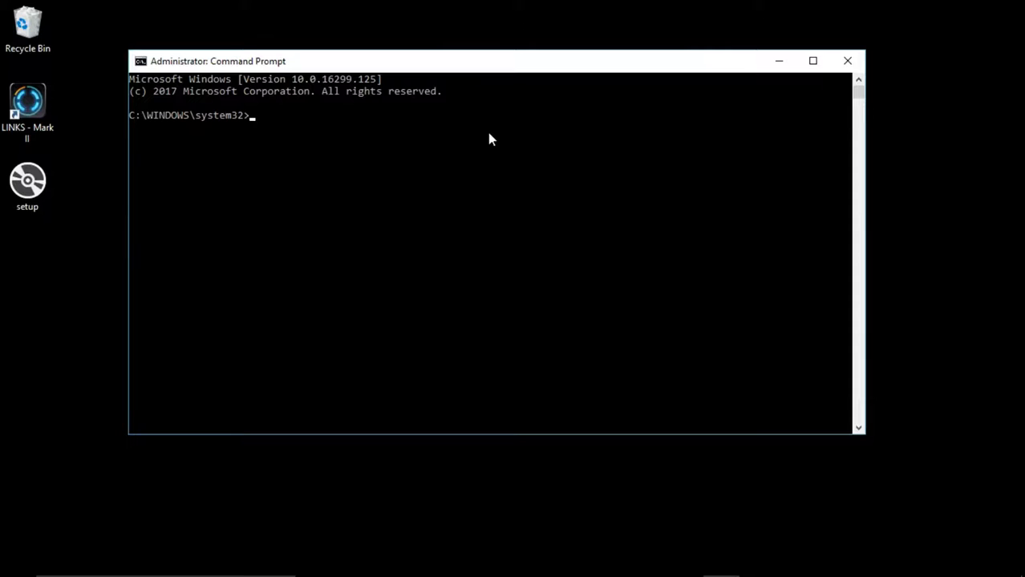
Go up two directory levels from system32 to the C: root with cd.. commands
text(cd..)
key(Return)
text(cd..)
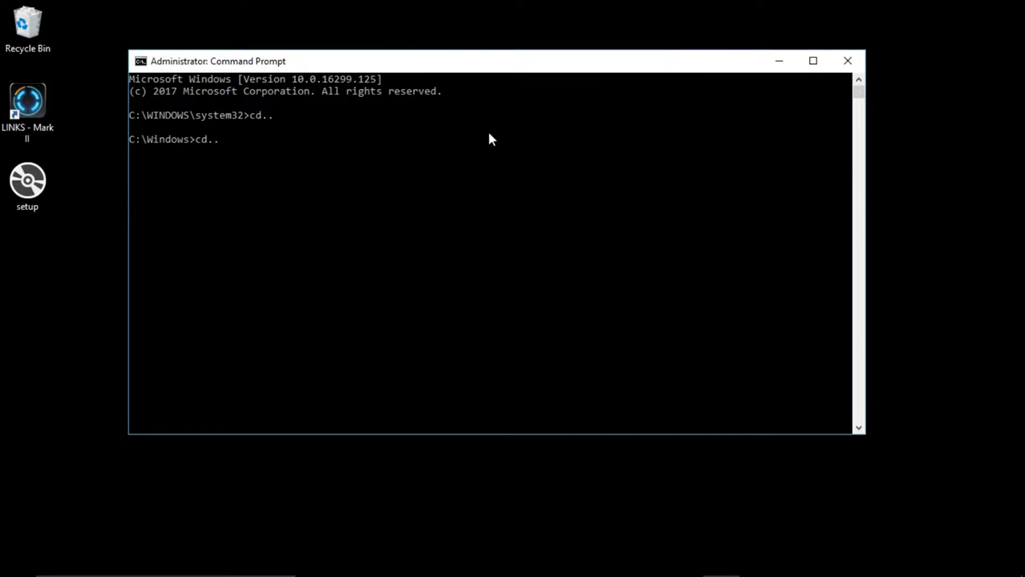
key(Return)
Run adb from the C: root, look through its help output and minimize the Command Prompt window
text(adb)
key(Return)
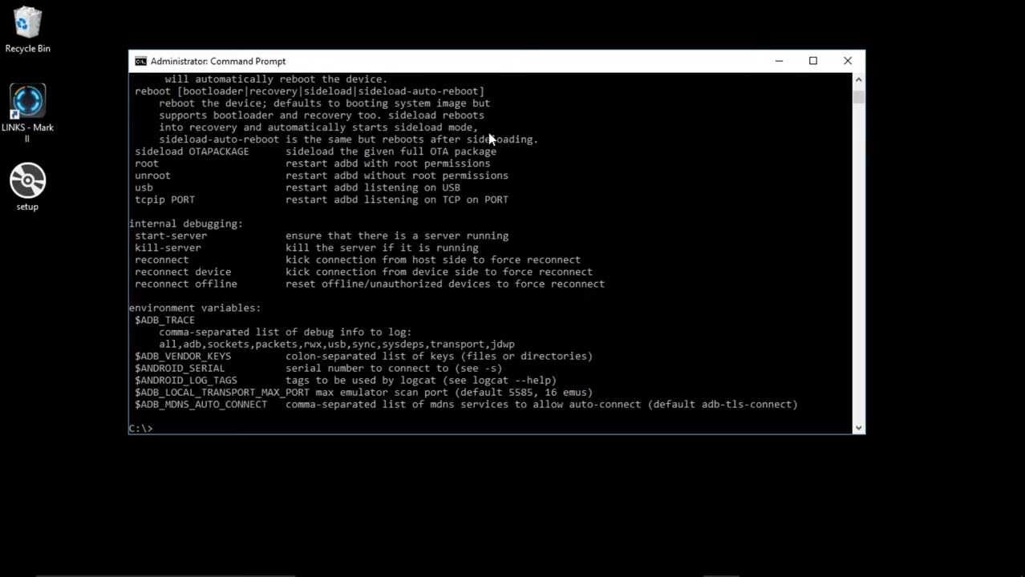
scroll(486, 181, up, 4)
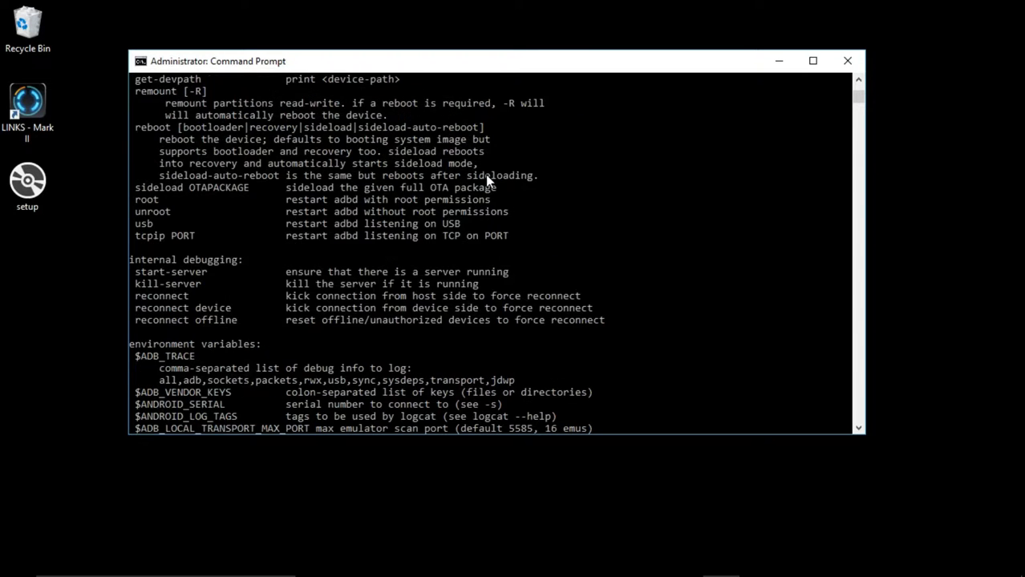
scroll(365, 205, down, 4)
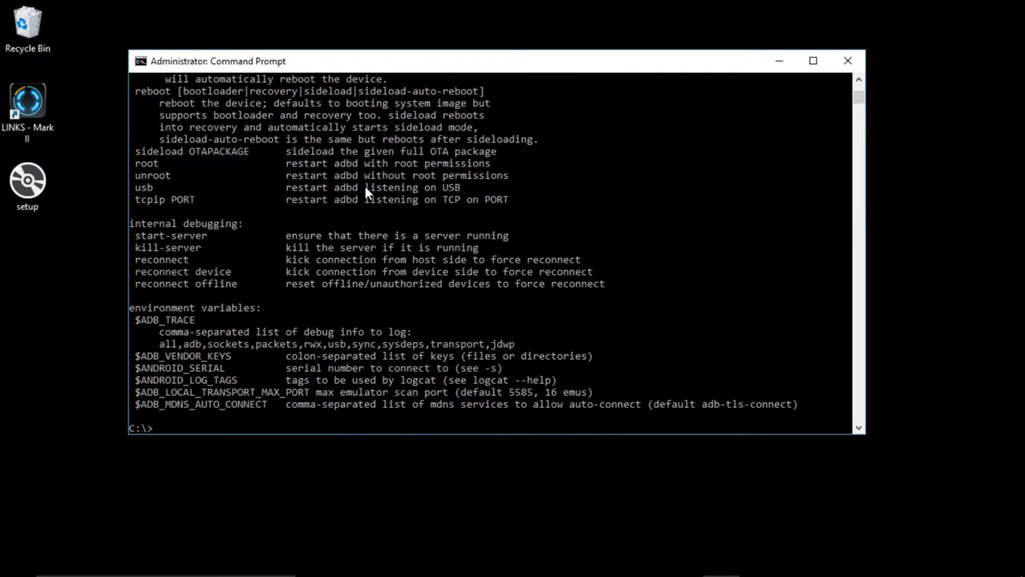
scroll(366, 192, down, 1)
scroll(366, 193, down, 1)
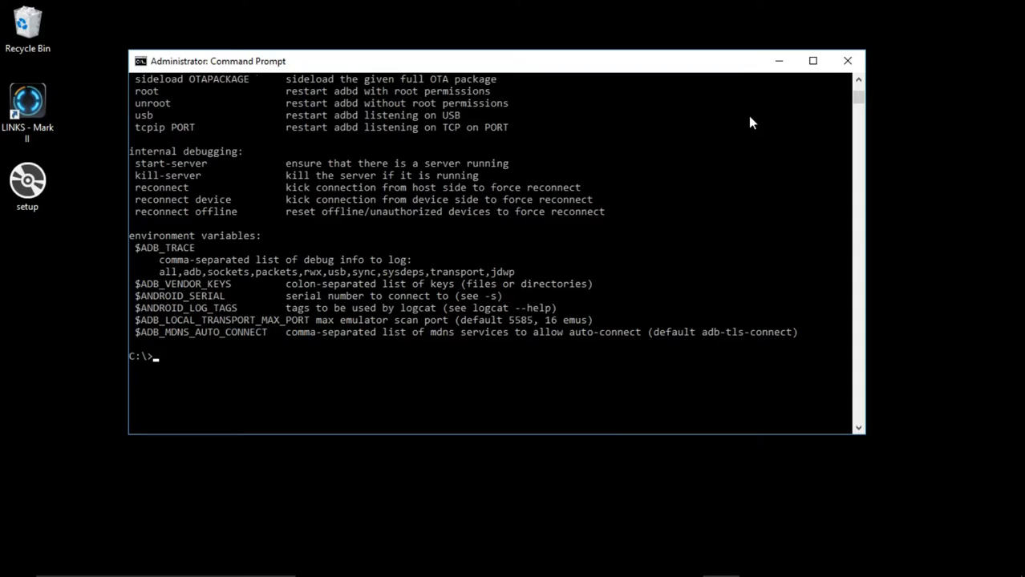
click(781, 63)
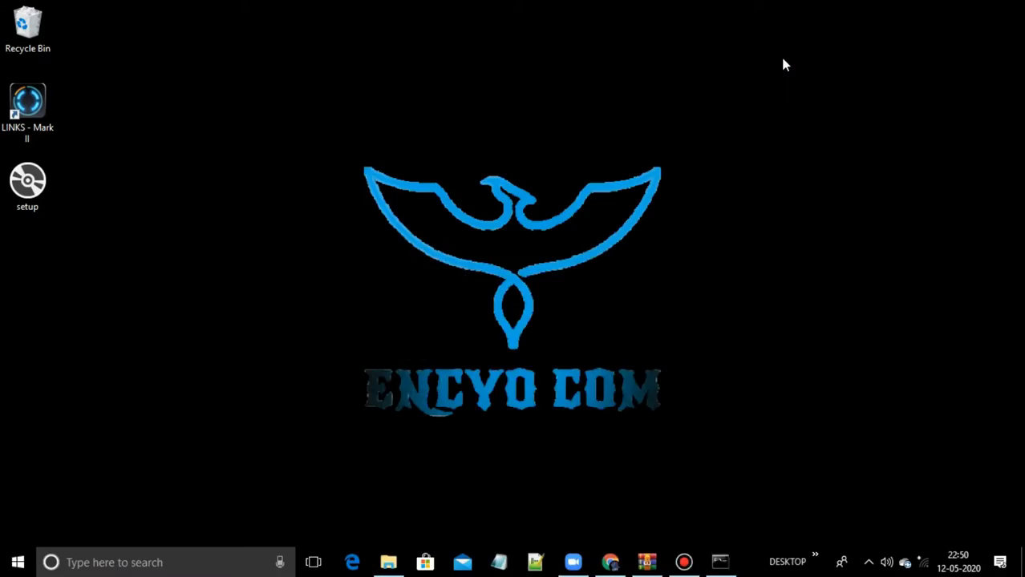